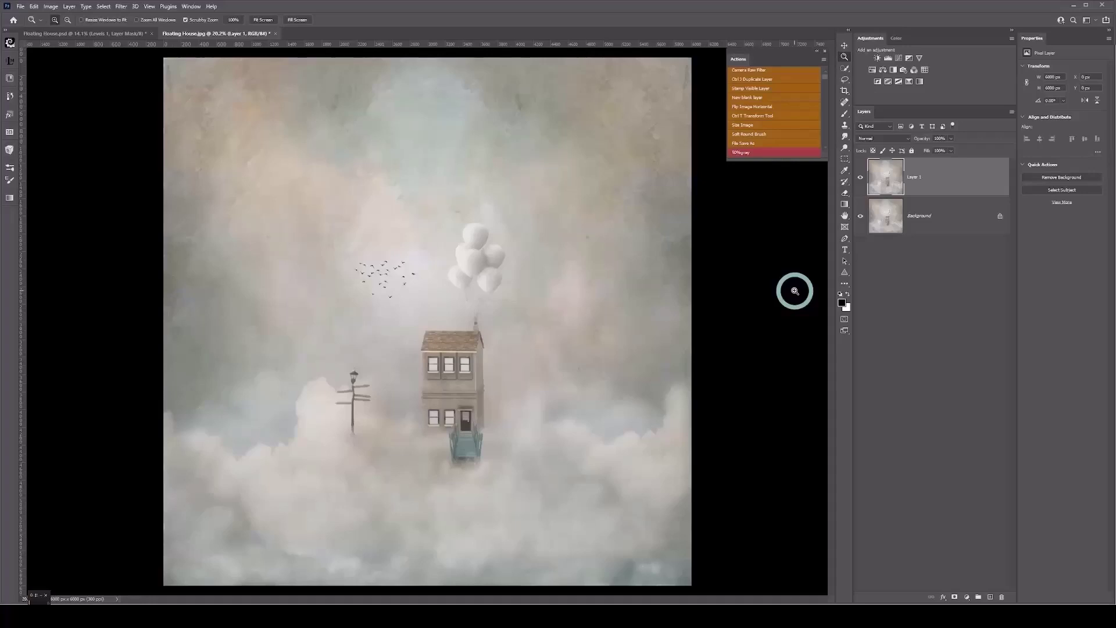
Apply Filter > Blur > Average to Layer 1, filling it with flat grey.
scroll(782, 326, "down", 1)
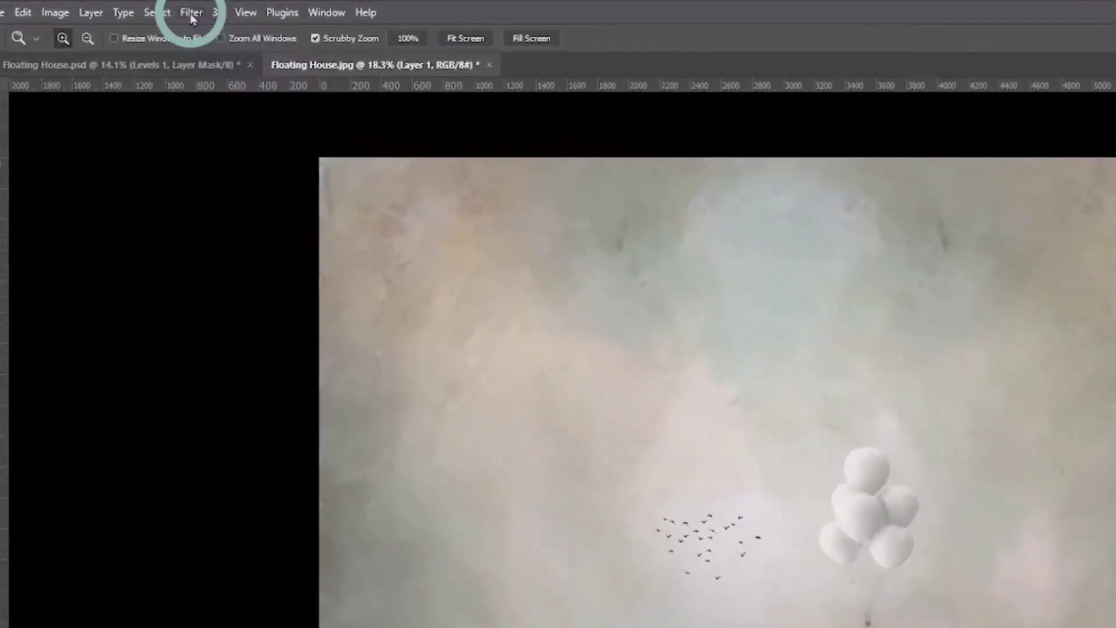
left_click(190, 13)
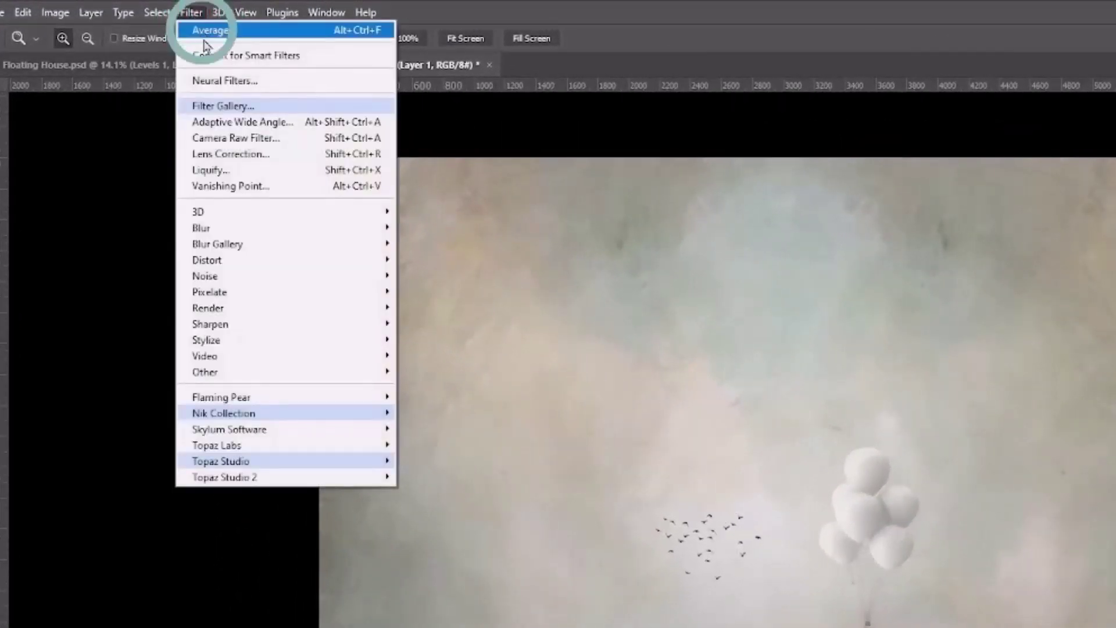
left_click(238, 231)
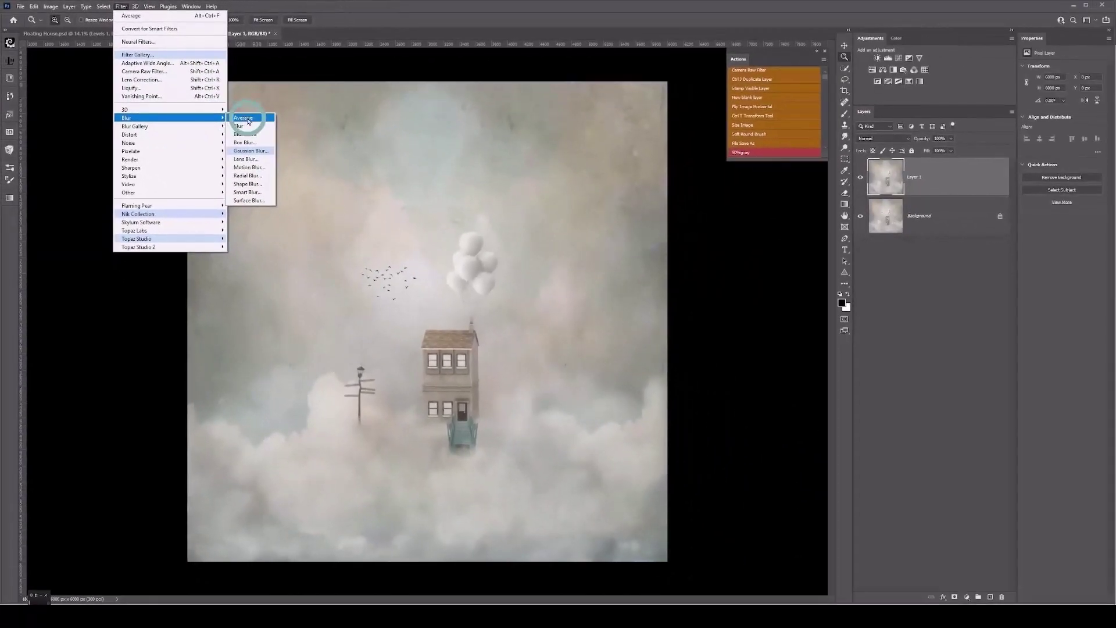
left_click(400, 211)
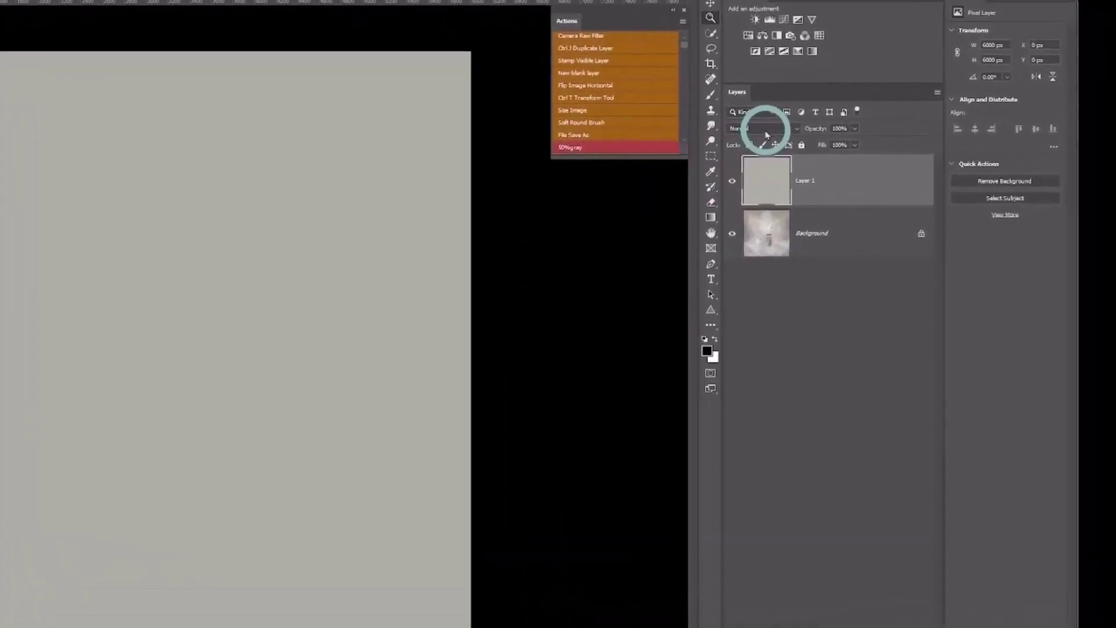
Set Layer 1's blend mode to Soft Light after briefly reviewing other modes.
left_click(763, 132)
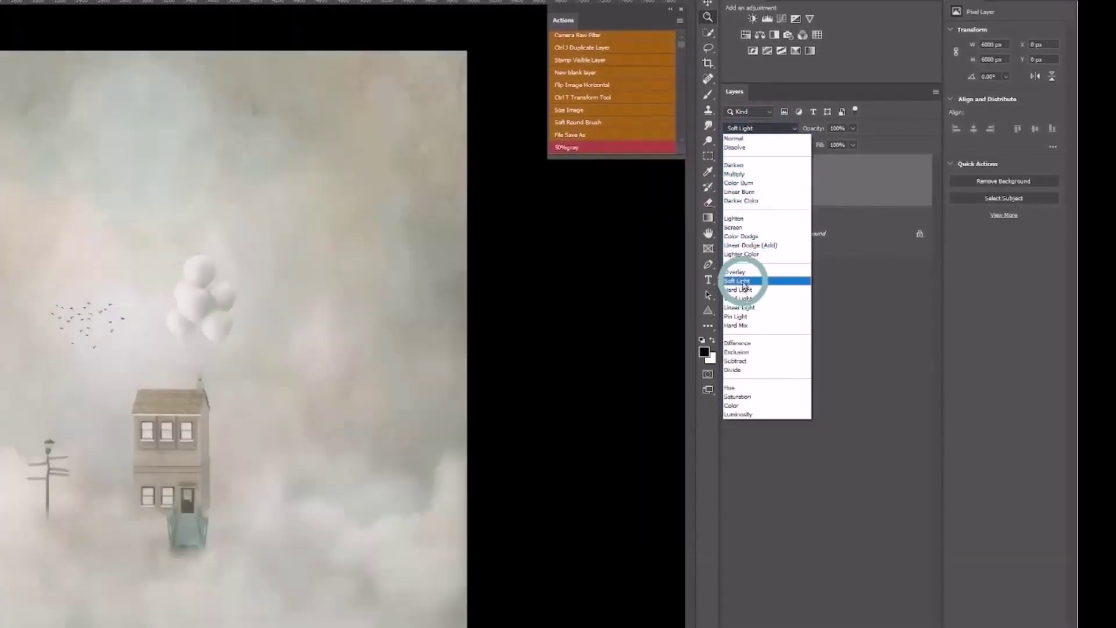
left_click(743, 282)
left_click(755, 128)
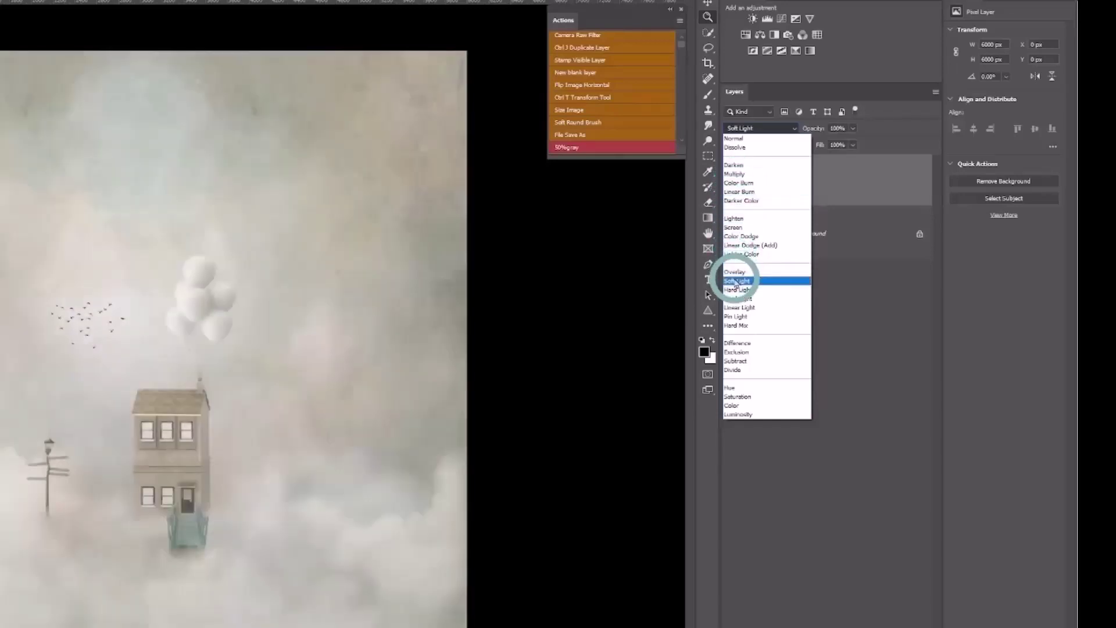
left_click(736, 281)
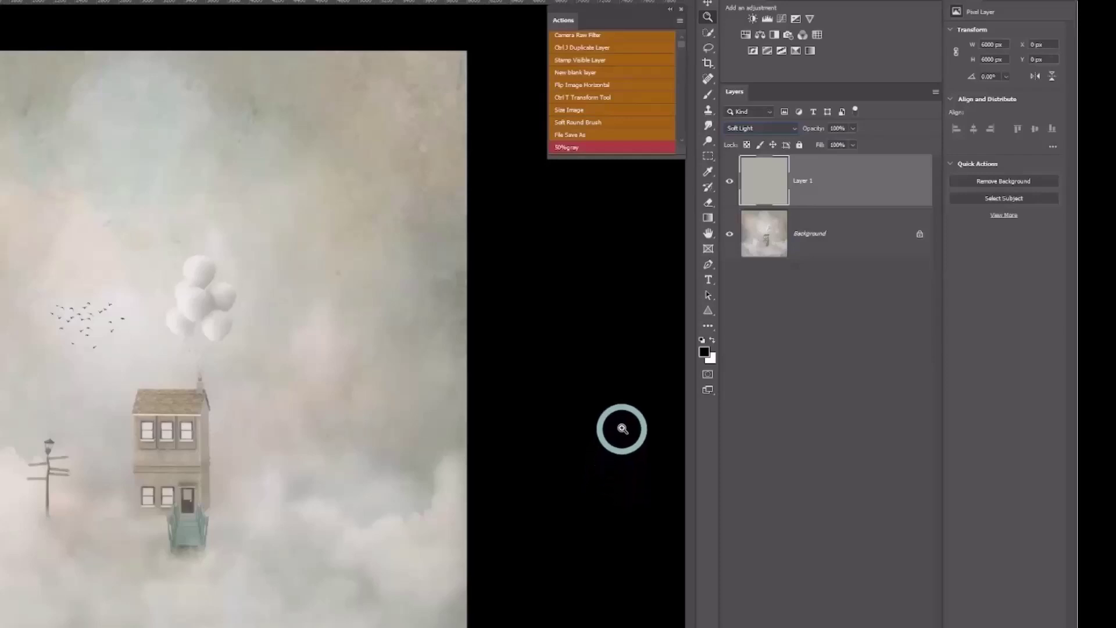
Lower Layer 1's opacity to 36% and toggle its visibility to compare.
left_click(765, 191)
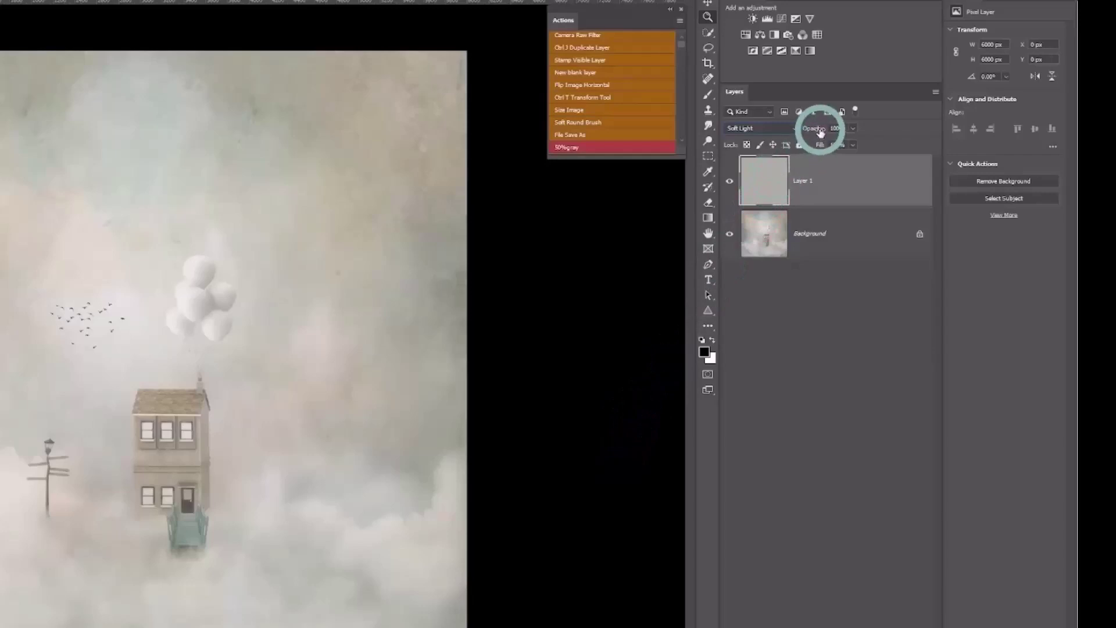
left_click_drag(821, 129, 780, 134)
left_click(679, 262)
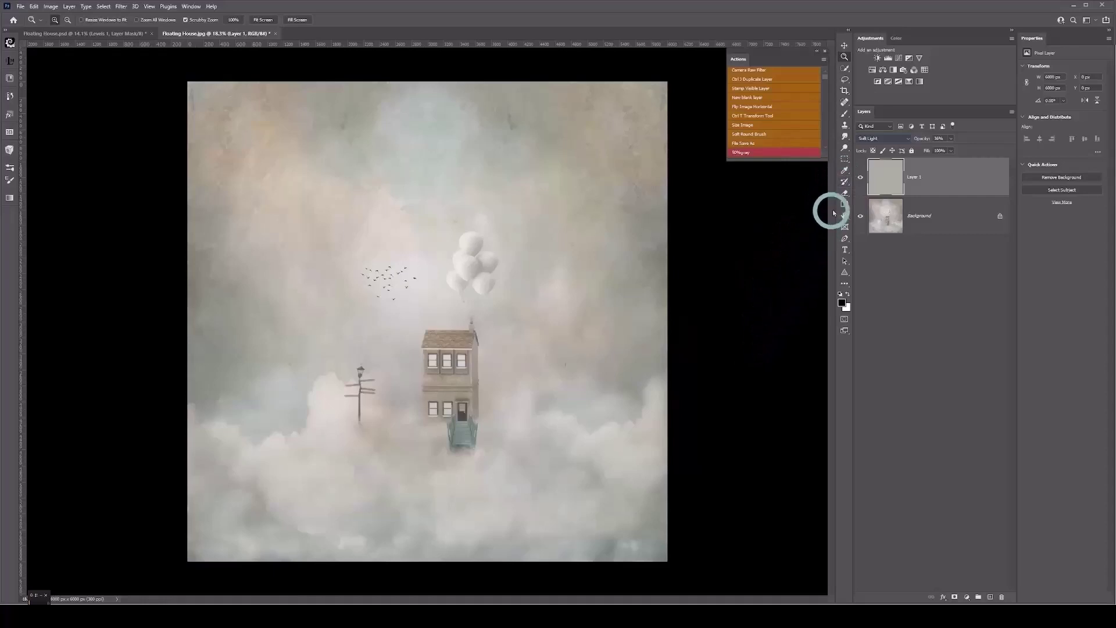
left_click(860, 179)
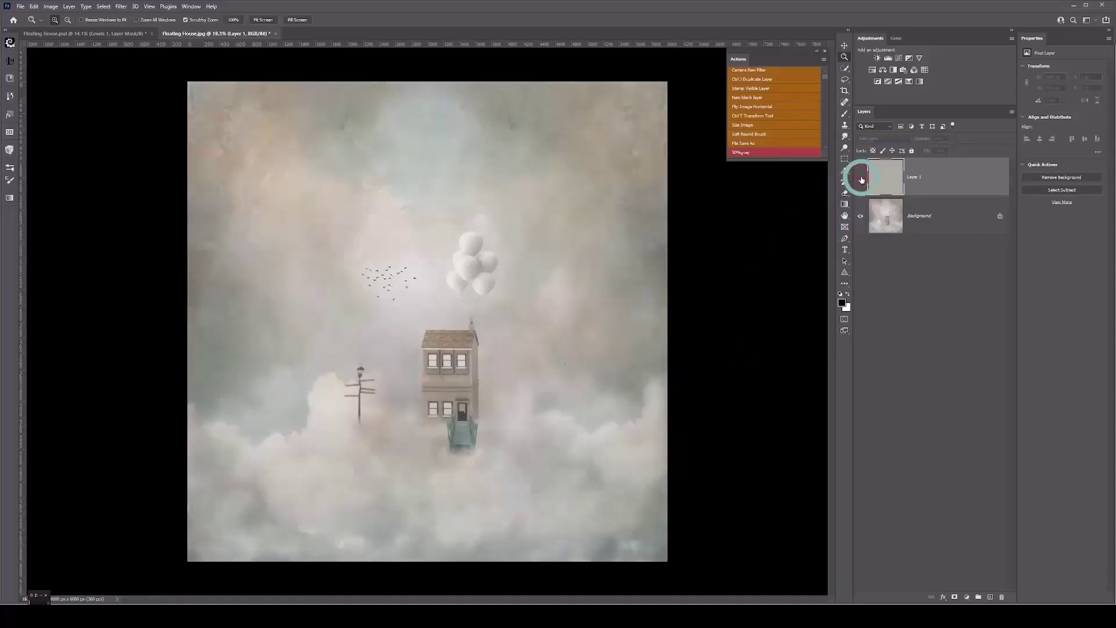
left_click(861, 178)
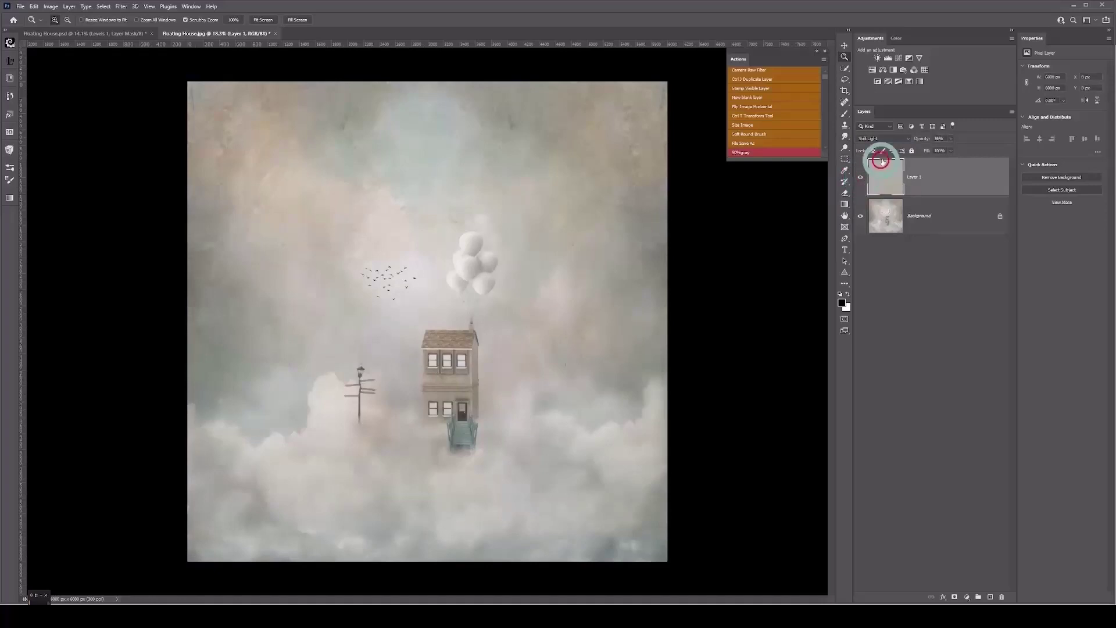
Switch Layer 1 to Multiply at 77% opacity and compare before and after.
left_click(908, 139)
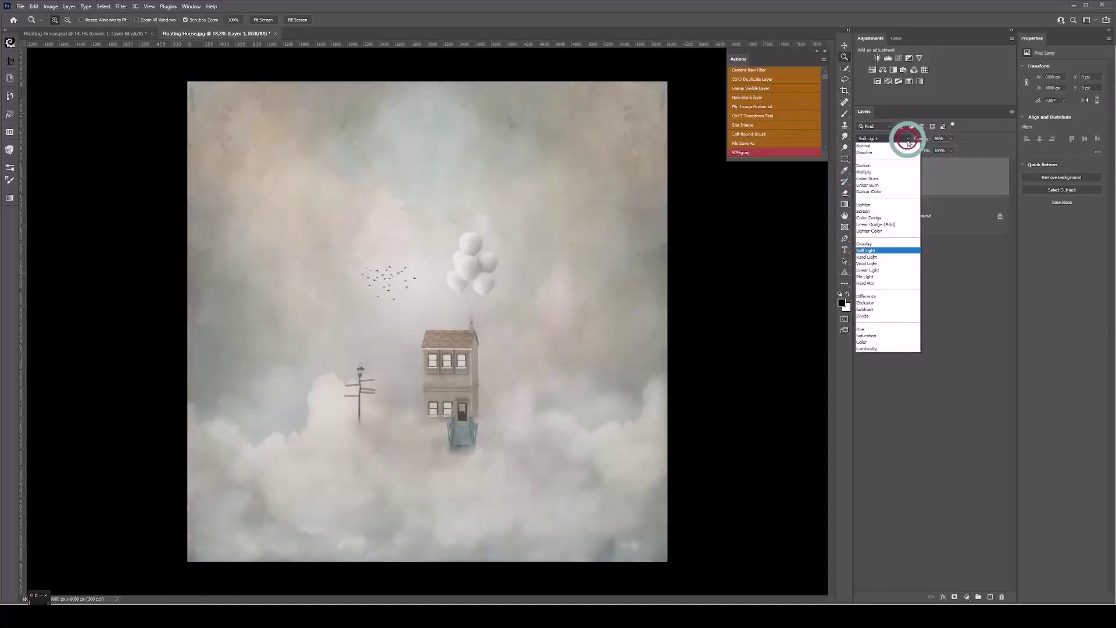
left_click(871, 172)
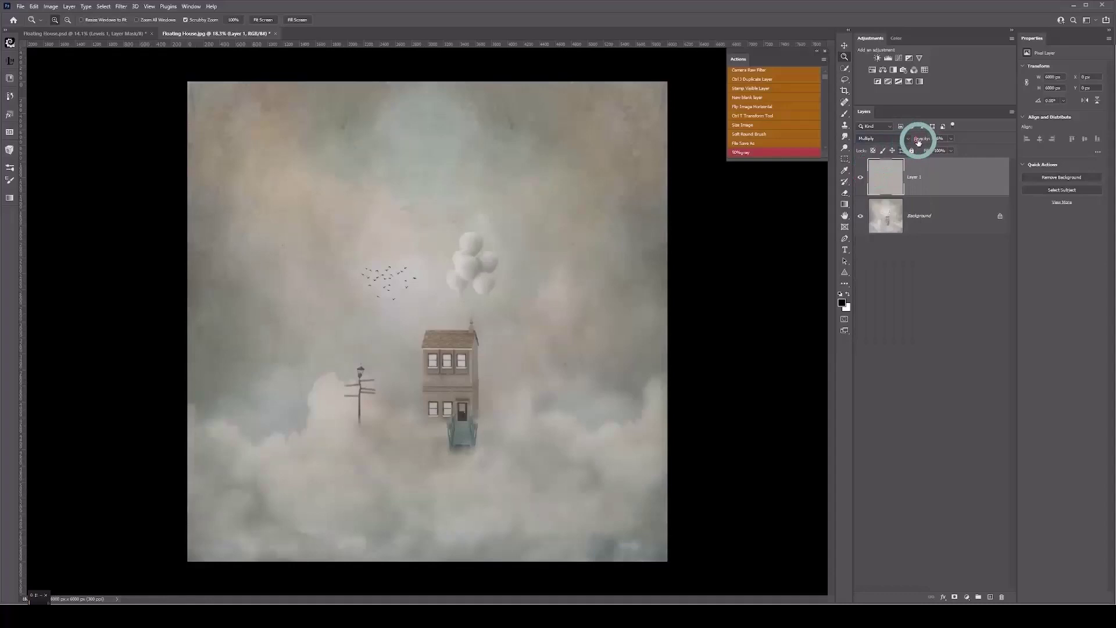
left_click_drag(926, 139, 936, 138)
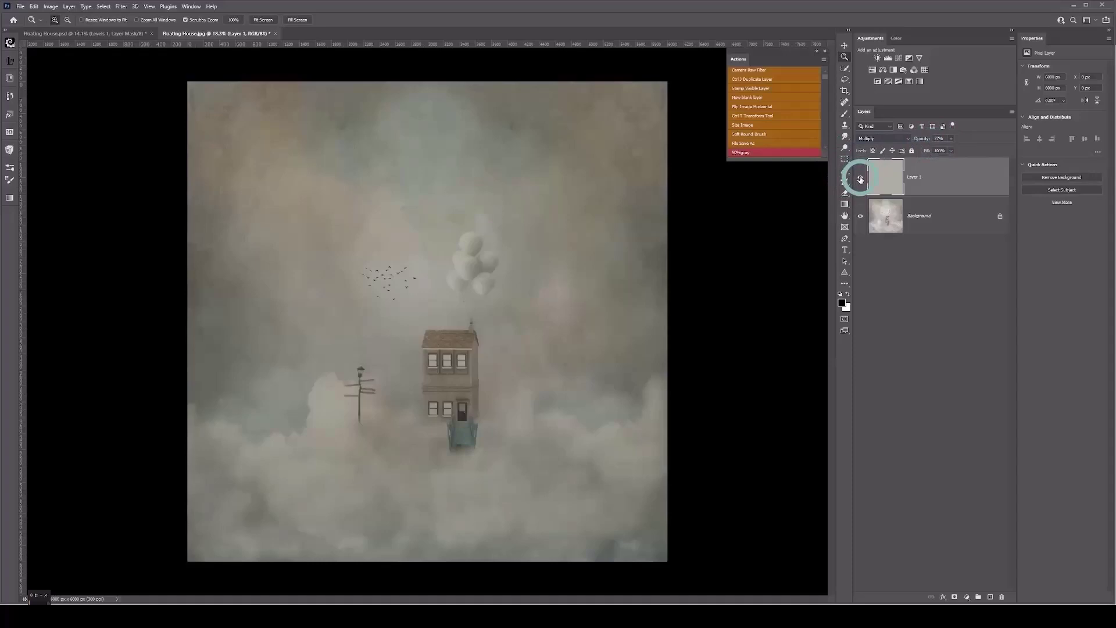
left_click(860, 178)
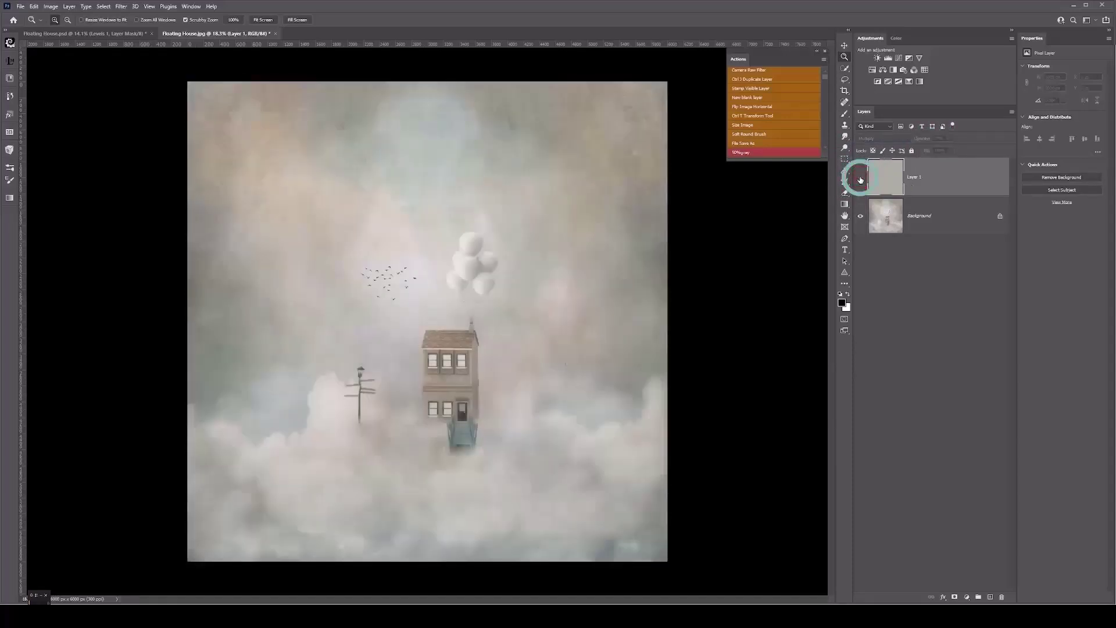
left_click(860, 180)
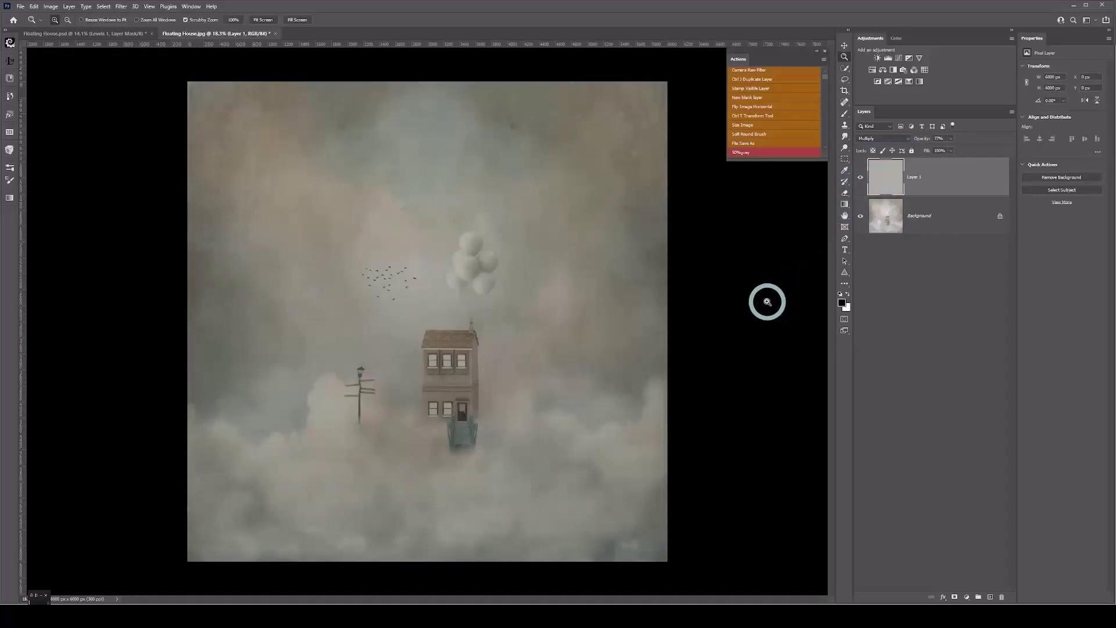
Select the averaged-colour Layer 1 and delete it.
left_click(885, 180)
left_click(883, 176)
key("Delete")
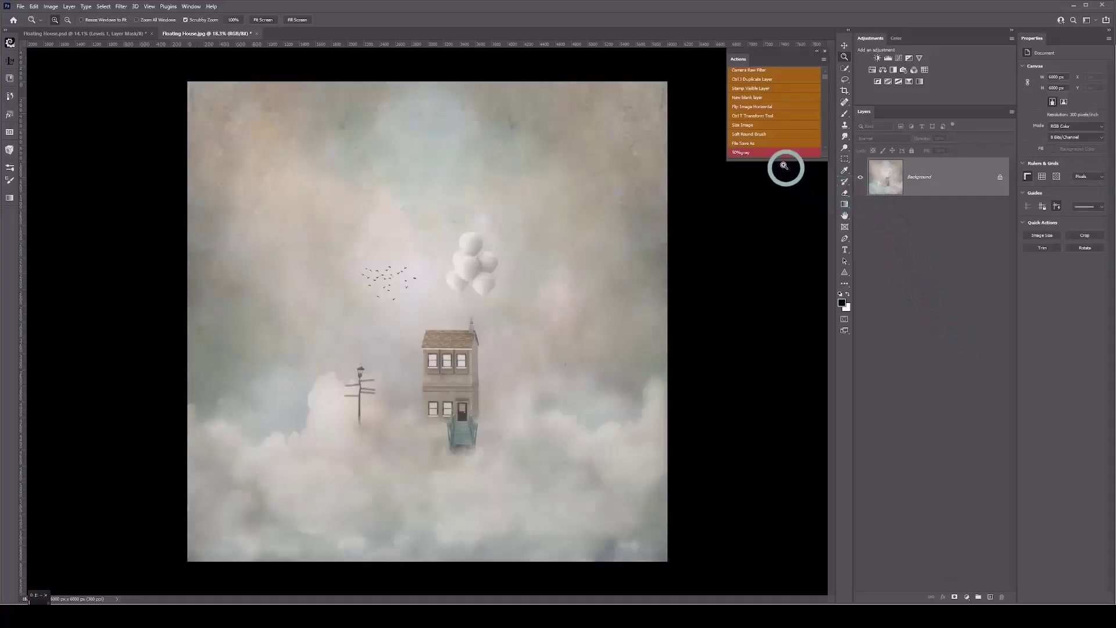
left_click(762, 81)
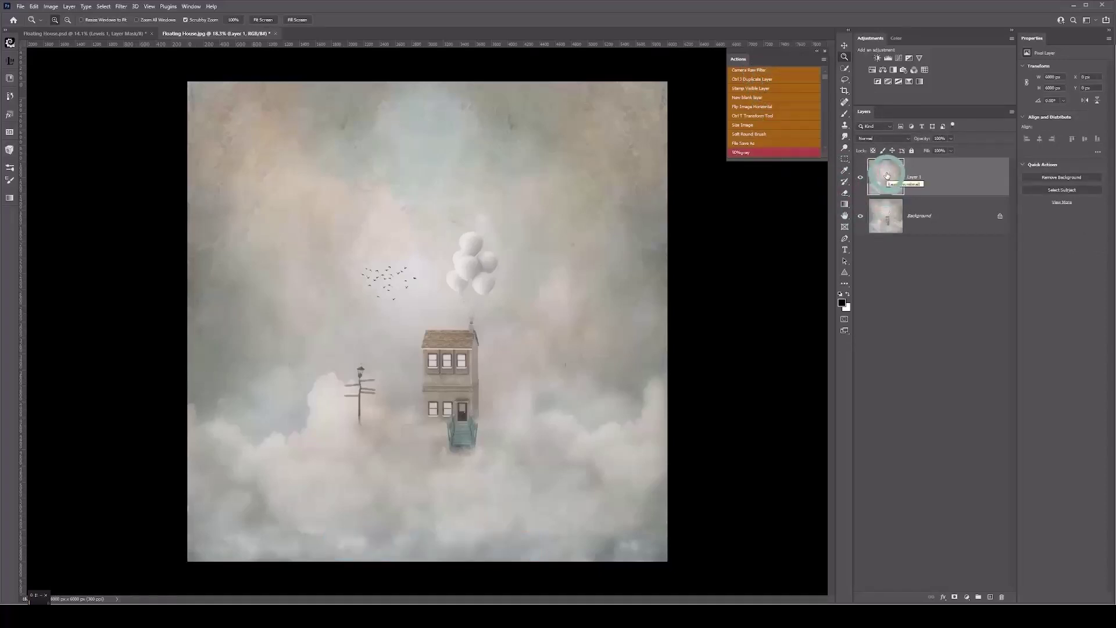
key("Delete")
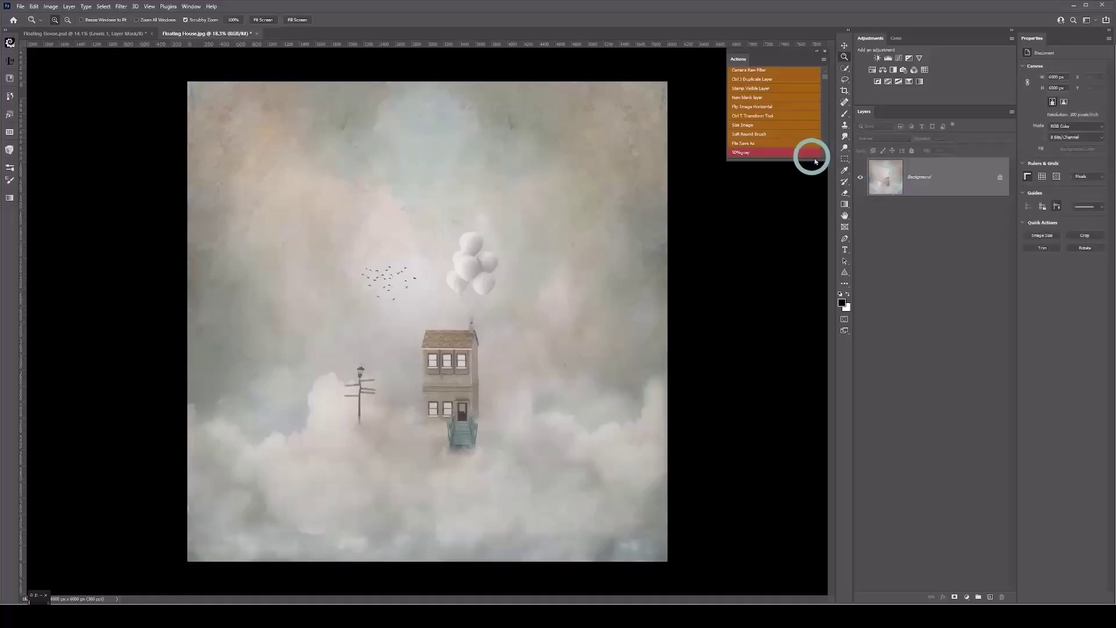
left_click(888, 59)
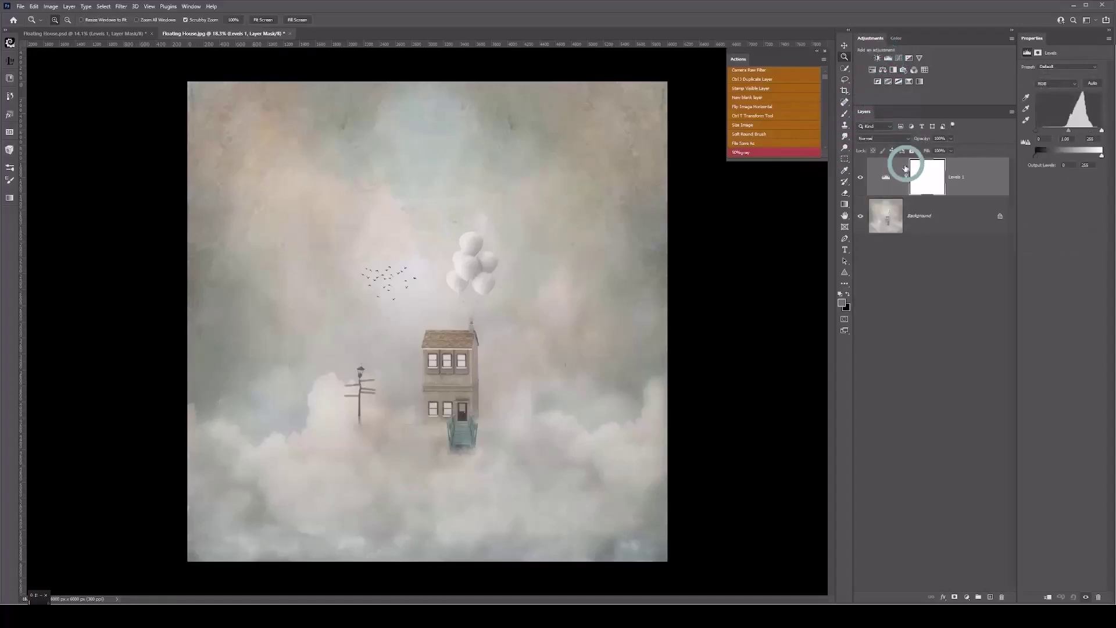
left_click(874, 185)
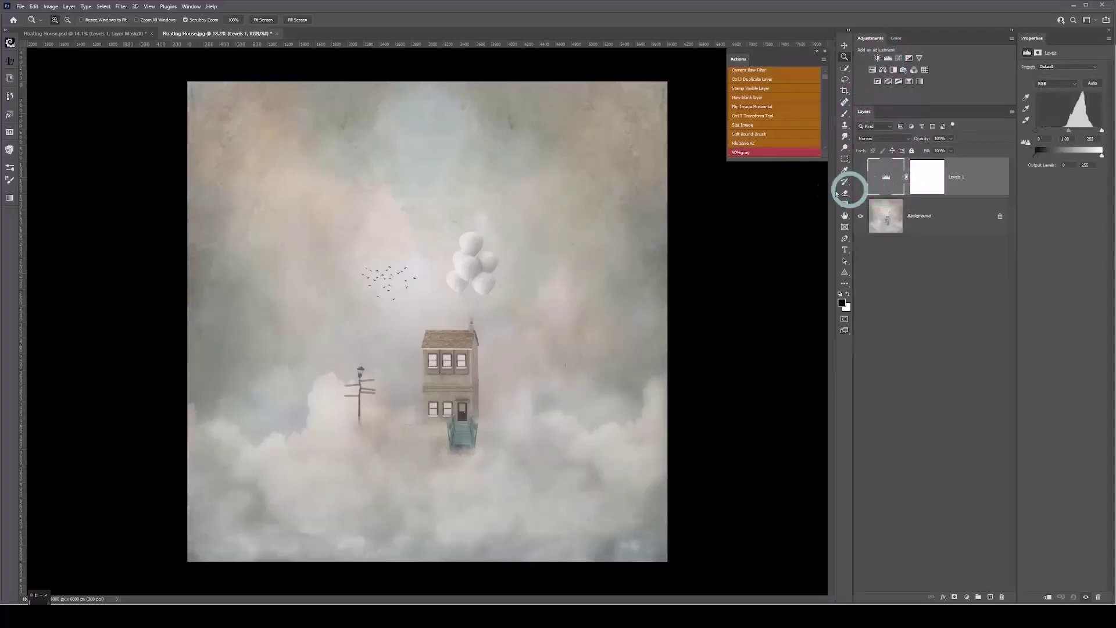
left_click(122, 6)
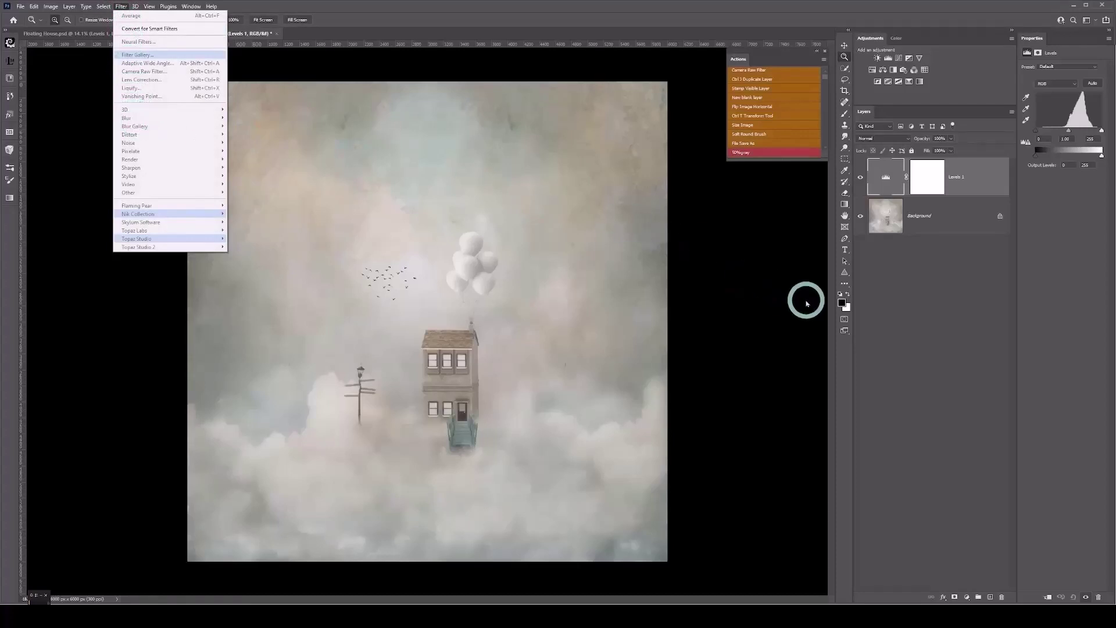
left_click(774, 278)
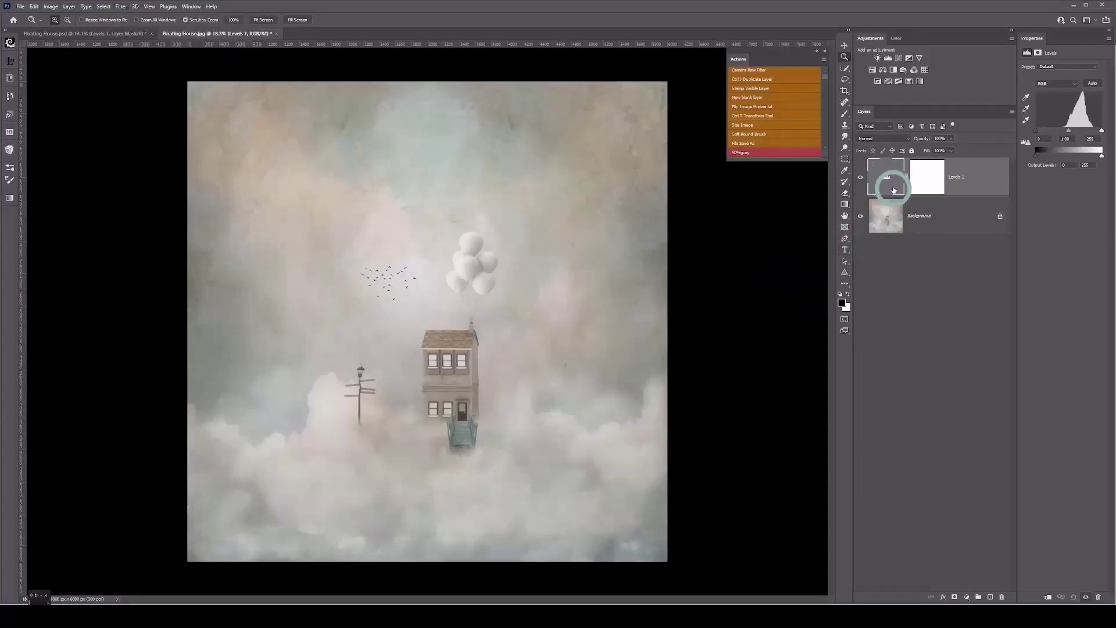
left_click(920, 177)
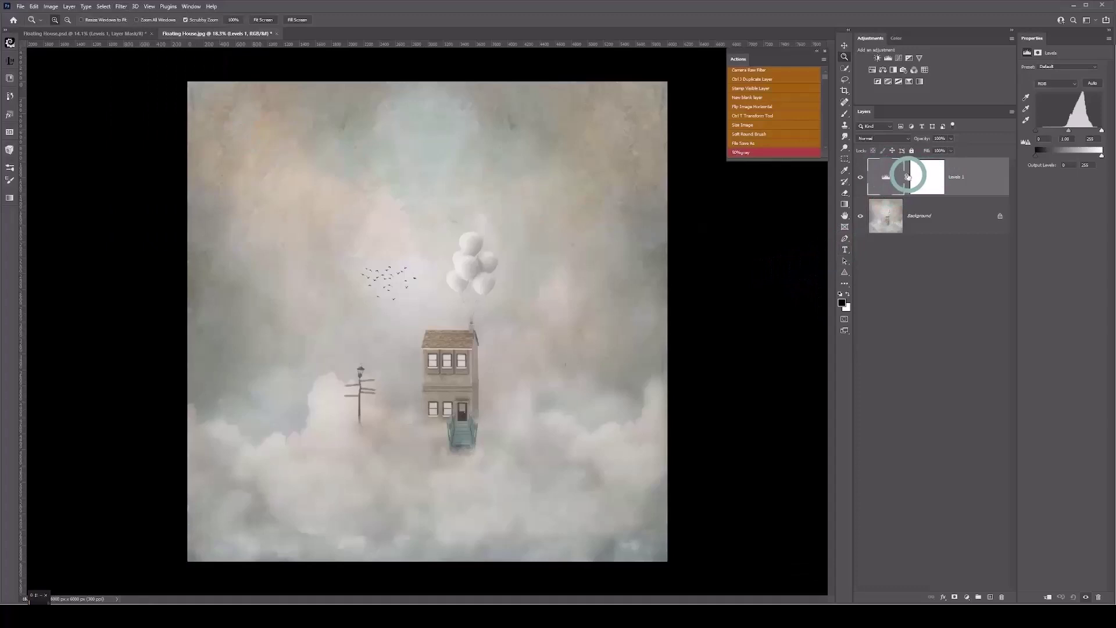
left_click(880, 180)
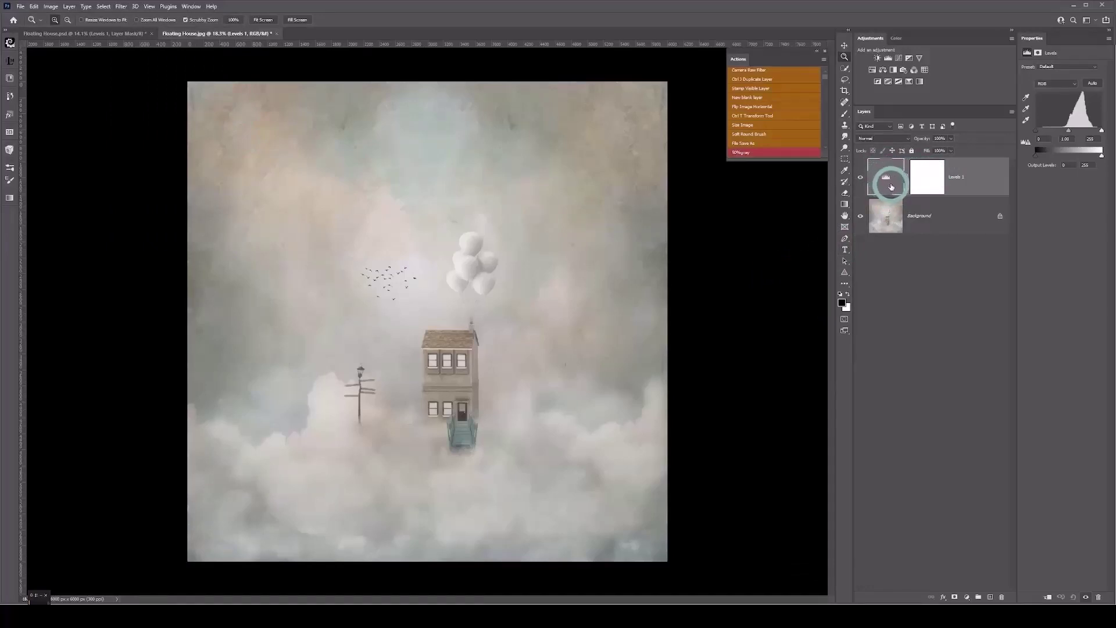
left_click(121, 7)
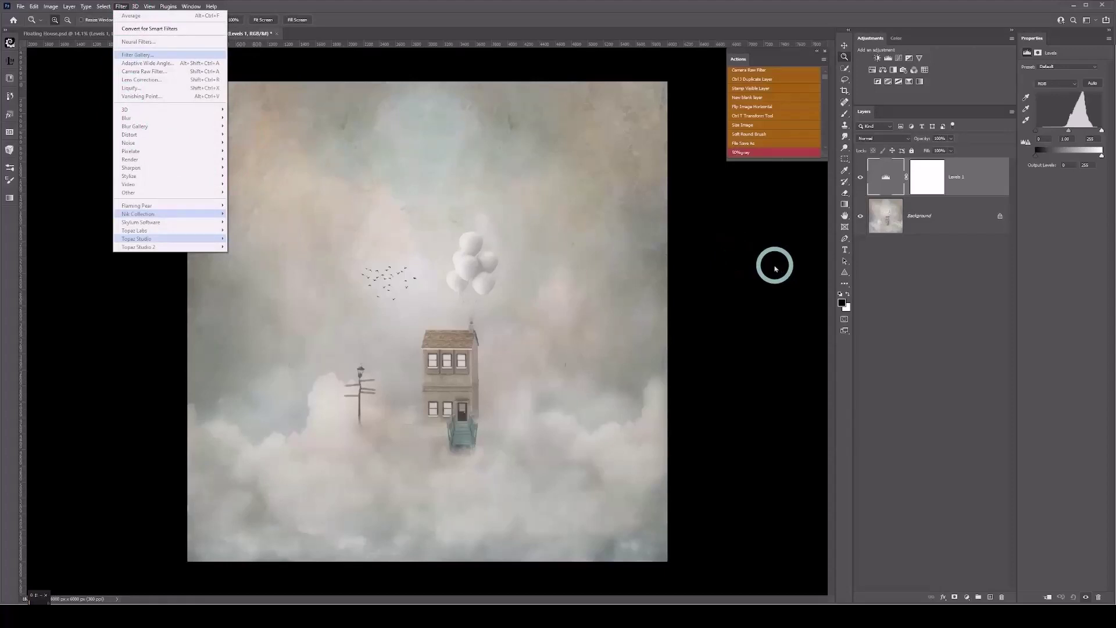
left_click(774, 269)
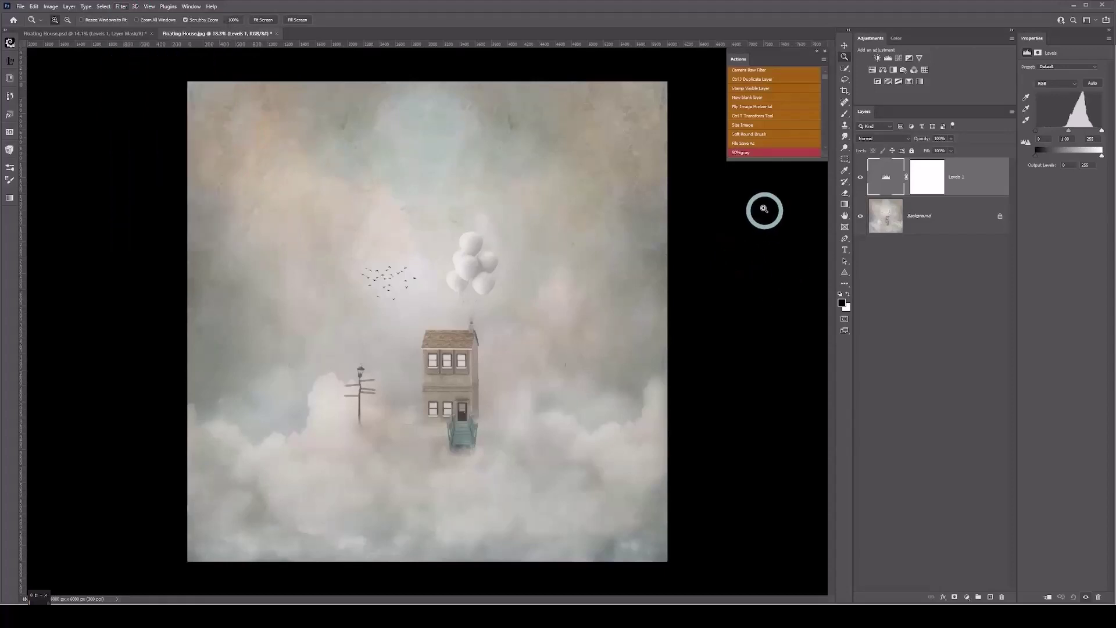
left_click(882, 177)
key("Delete")
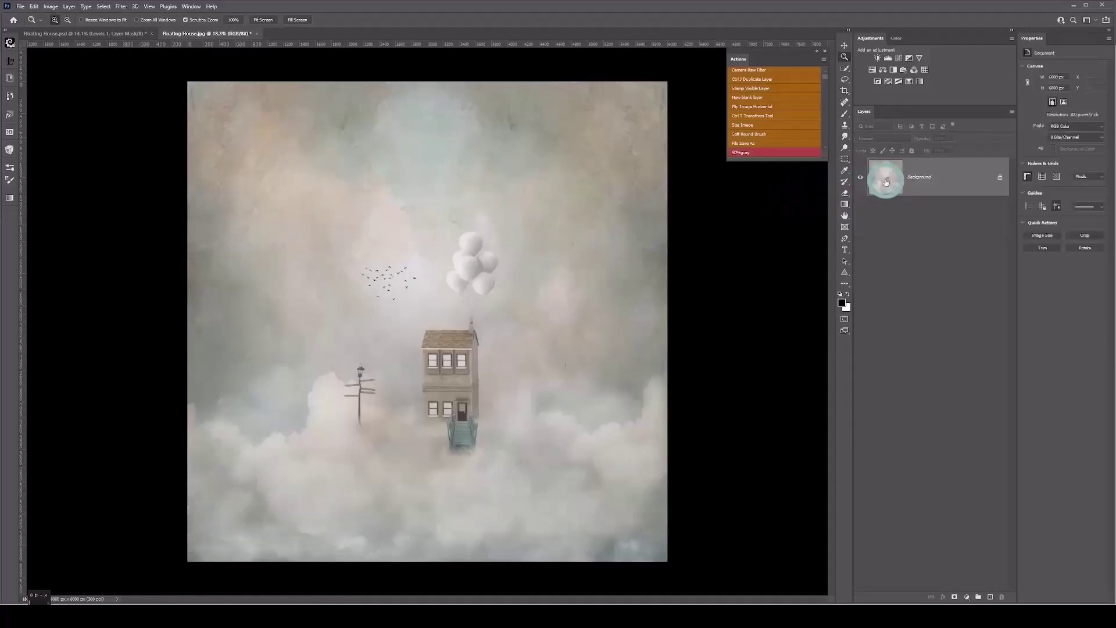
Duplicate Background to Layer 1, add Levels 1, stamp visible into Layer 2, and zoom out.
left_click(756, 82)
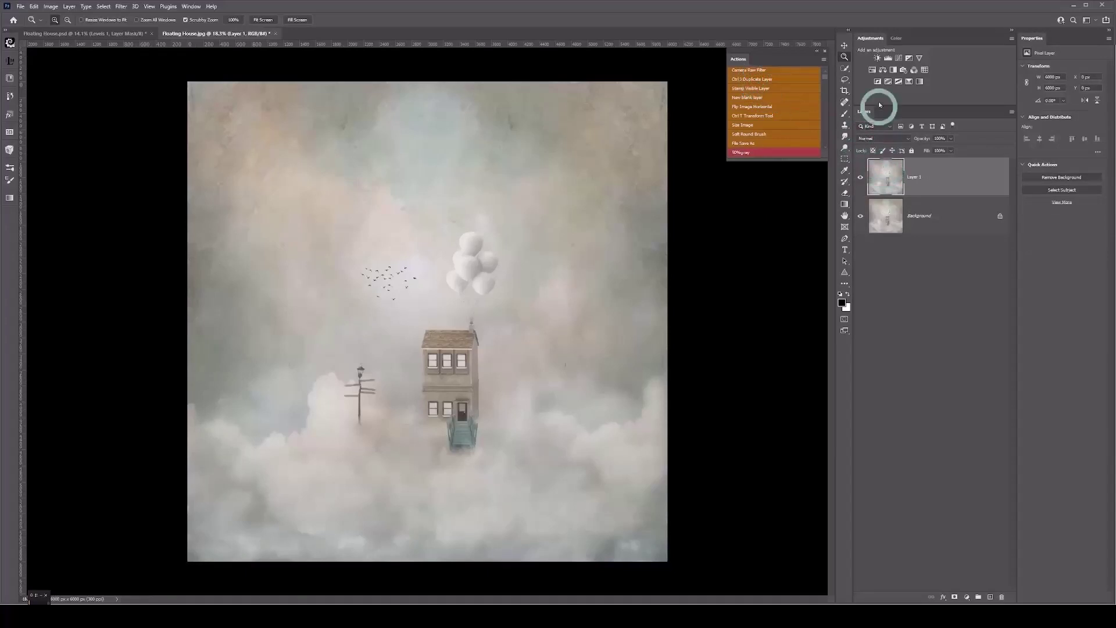
left_click(887, 58)
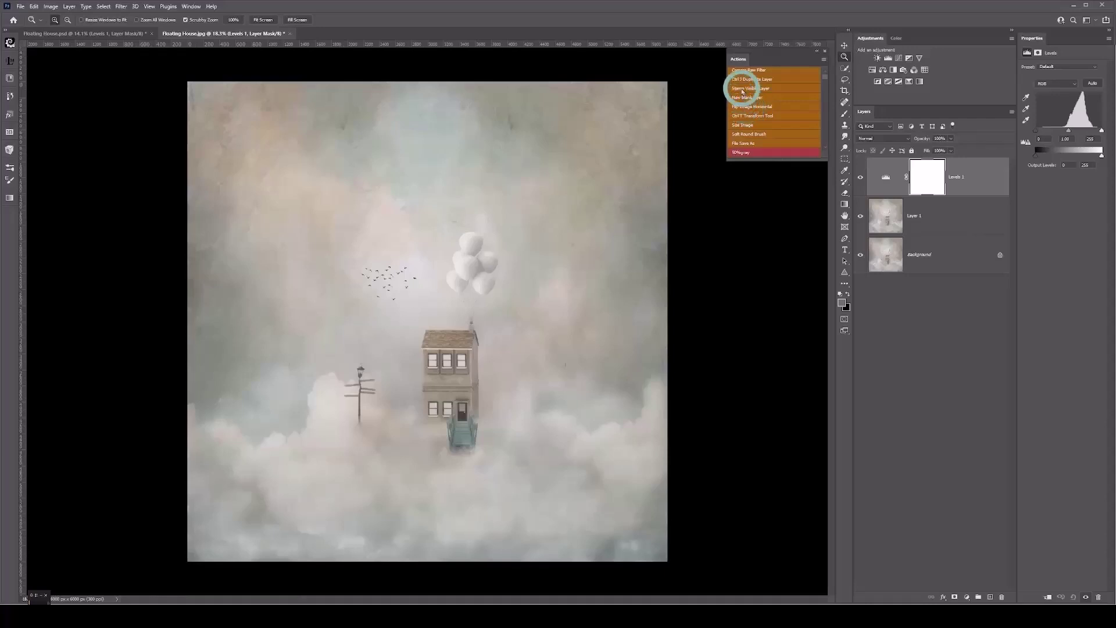
left_click(742, 89)
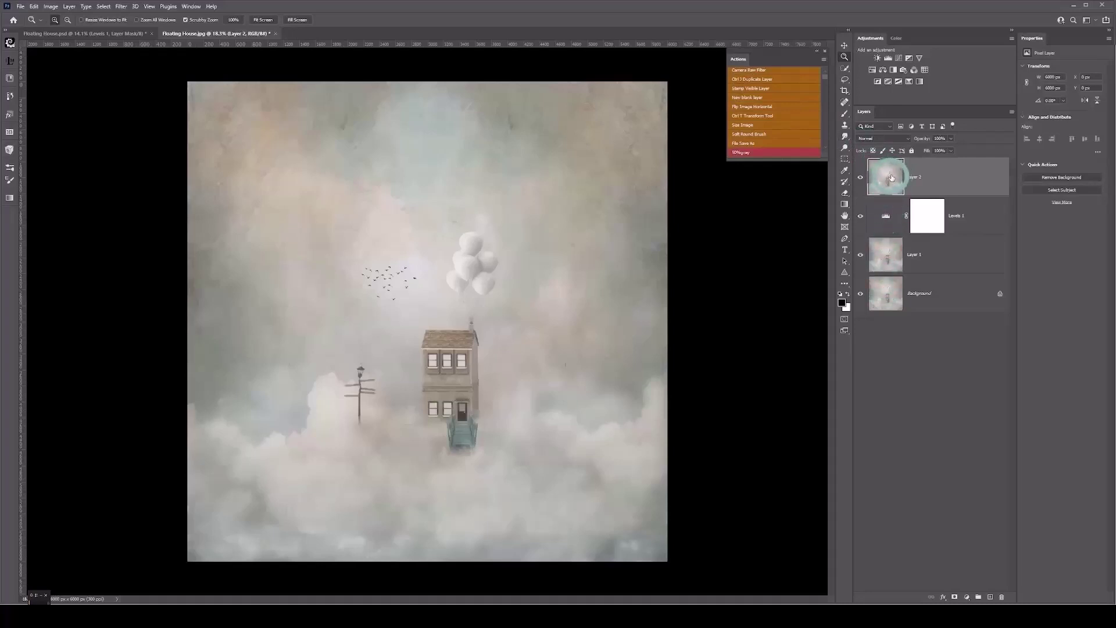
left_click(713, 246, "alt")
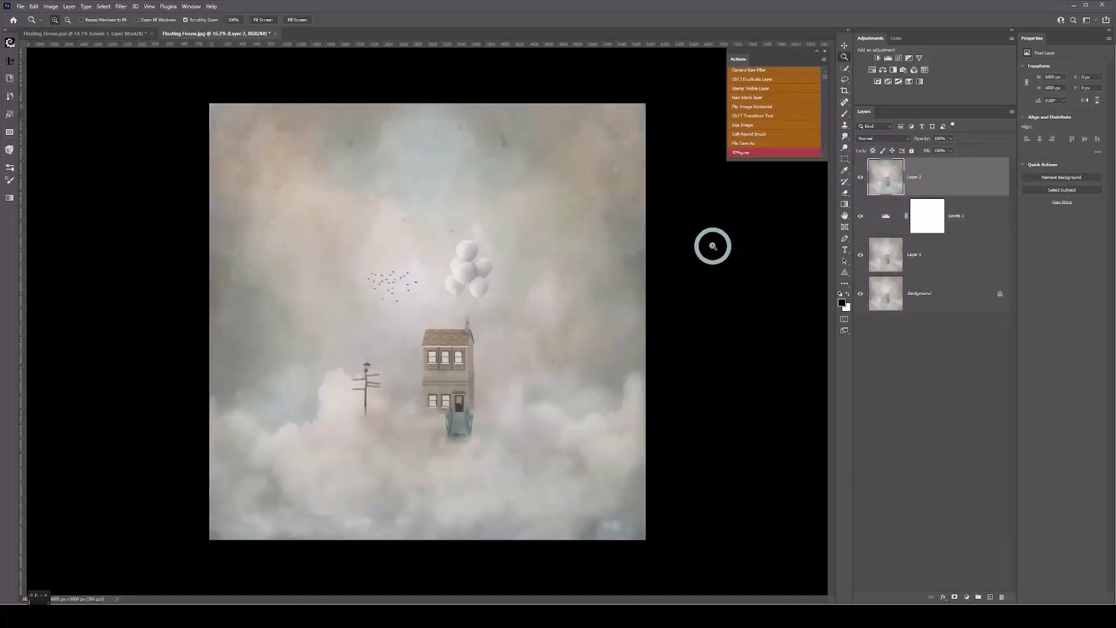